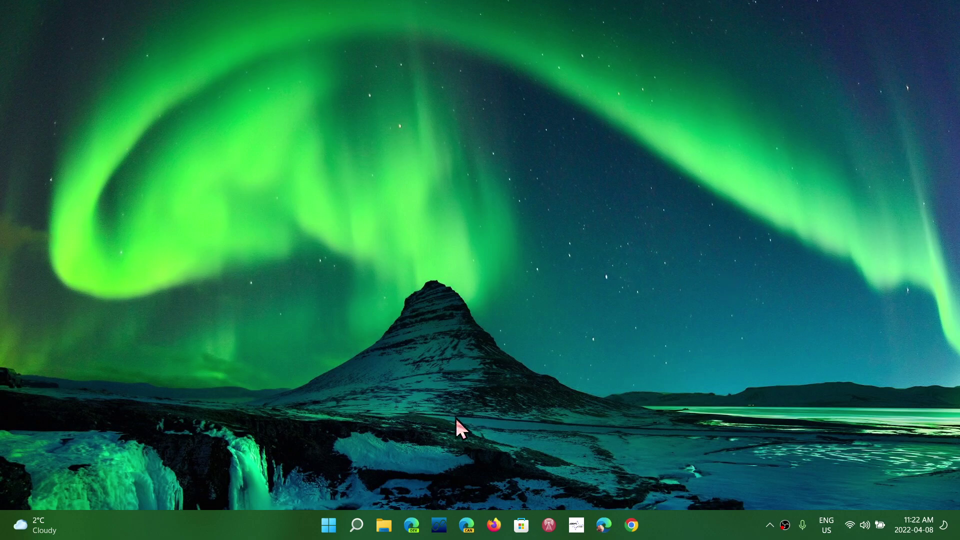
Open Settings to the Apps & features list of 71 apps, then close Settings.
click(329, 525)
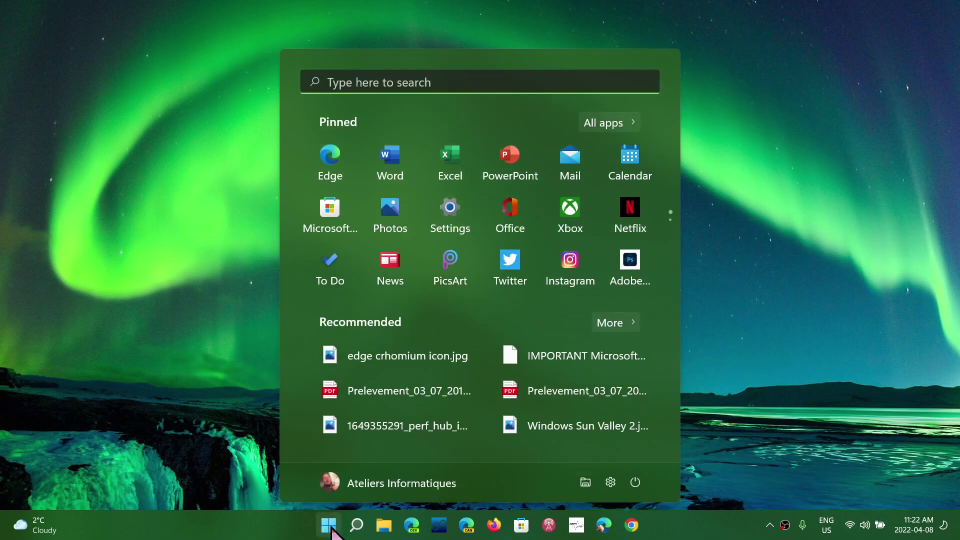
click(448, 205)
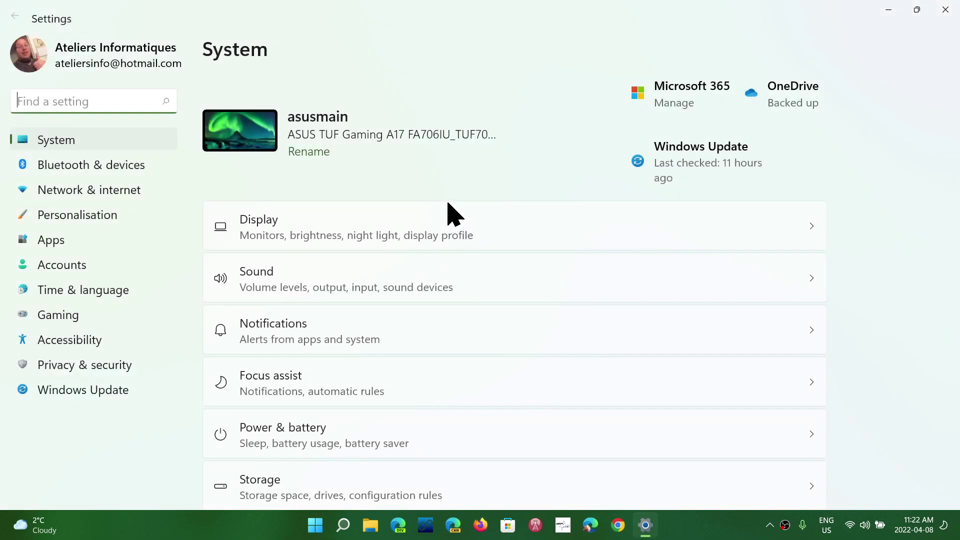
click(108, 243)
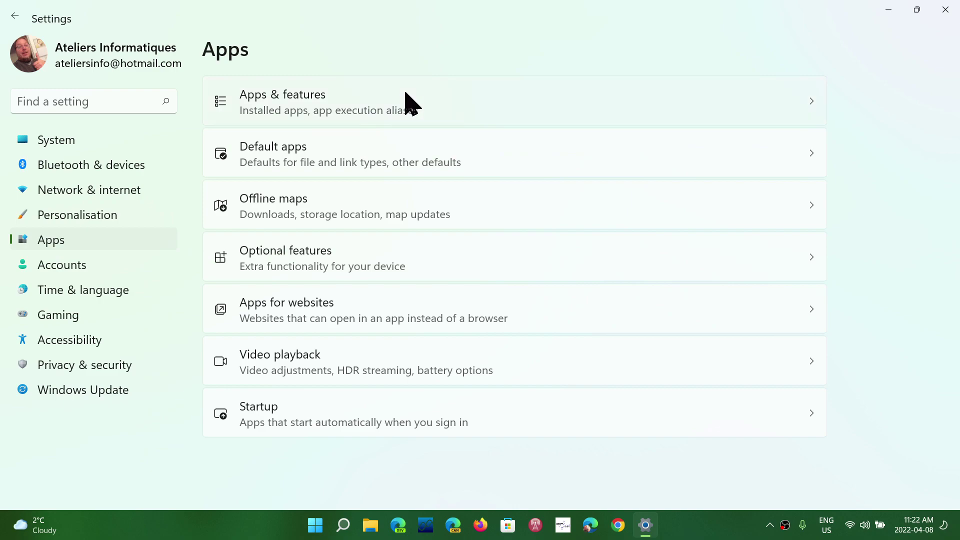
click(406, 101)
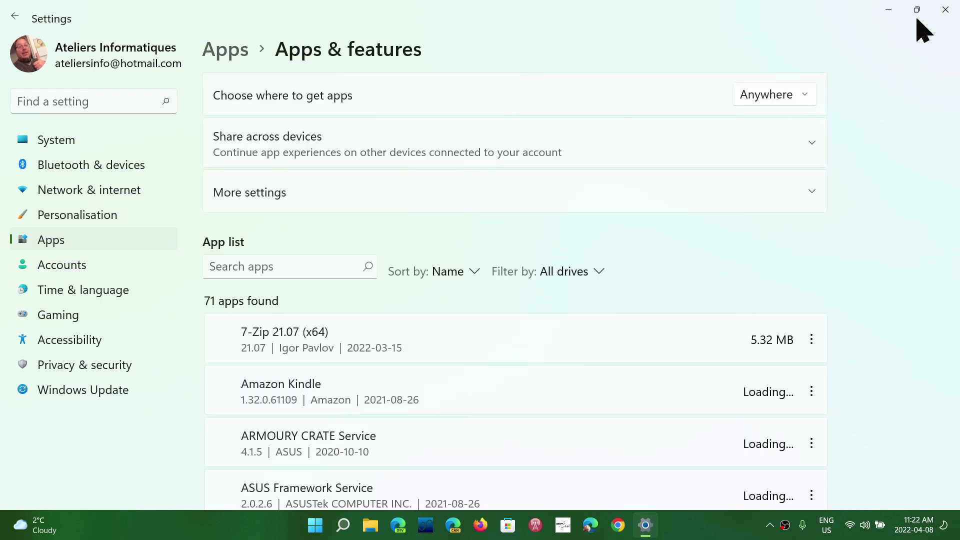
click(951, 6)
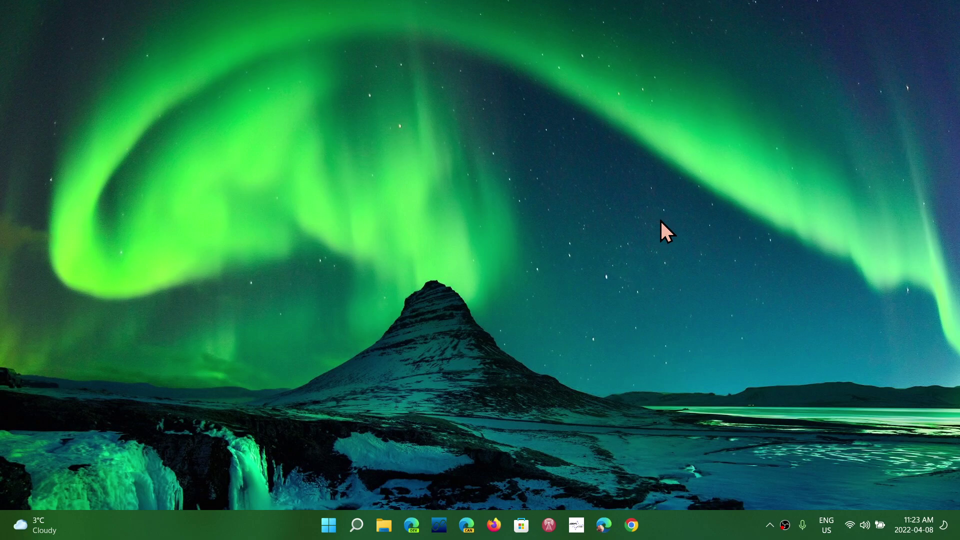
Open the Win+X quick-link menu, dismiss it, then reopen it from the Start button.
key(super+x)
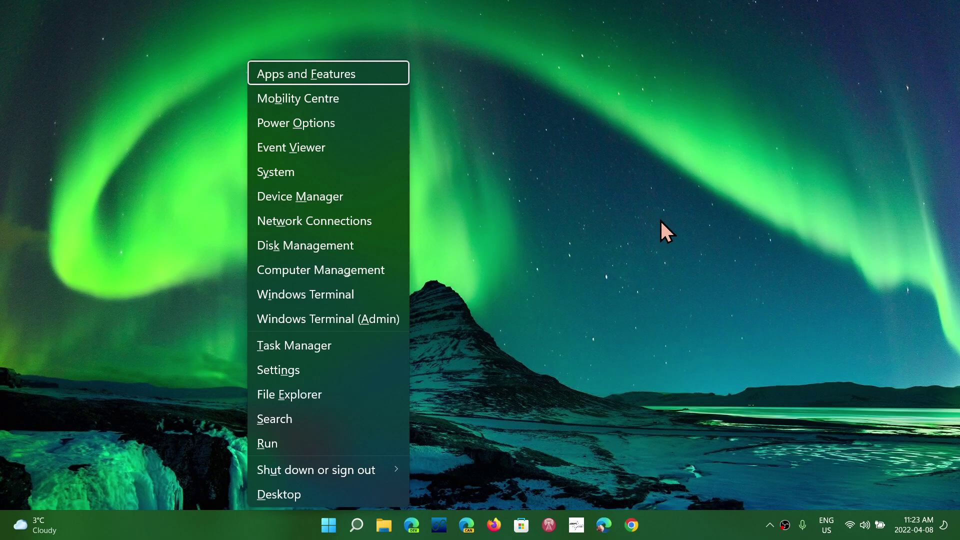
key(Escape)
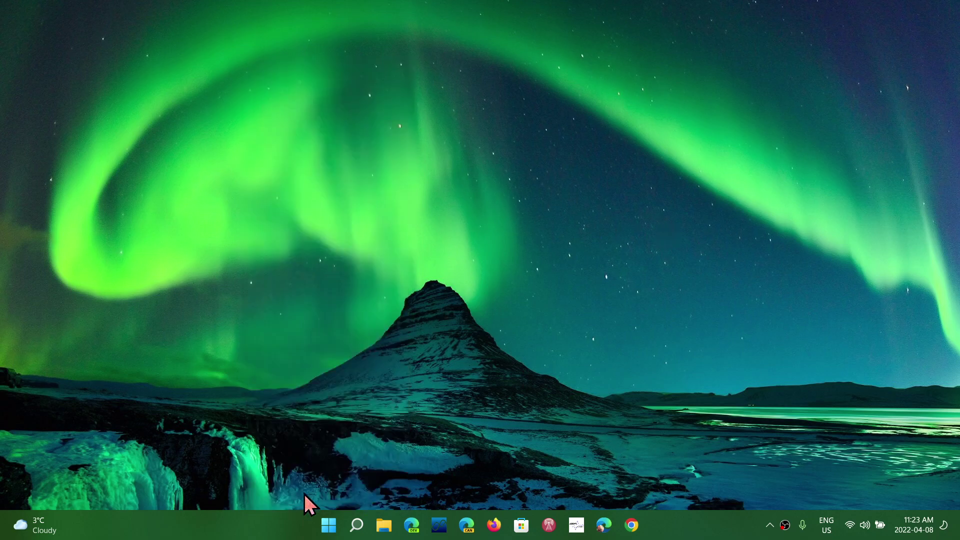
right_click(328, 531)
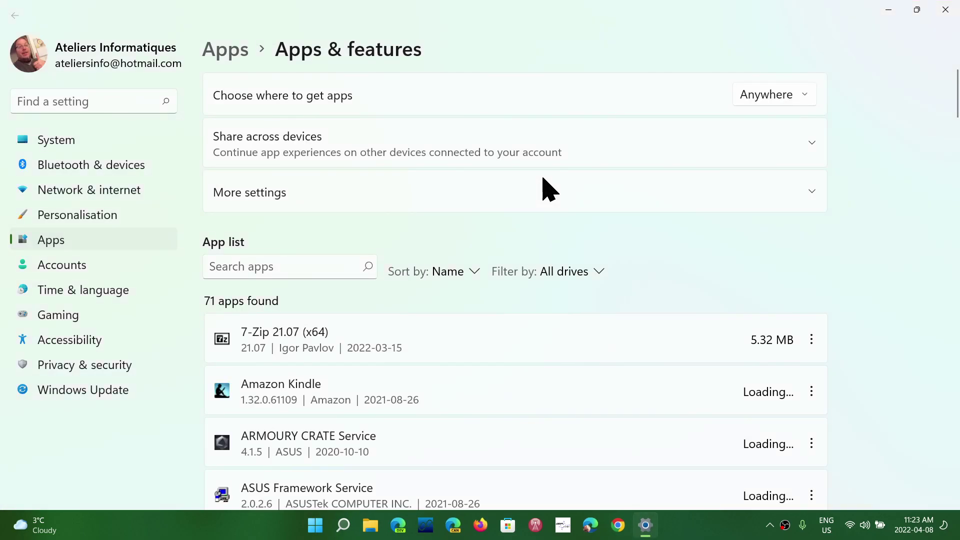
Scroll the installed apps list and check the Camera app's options without choosing any.
scroll(549, 189, down, 5)
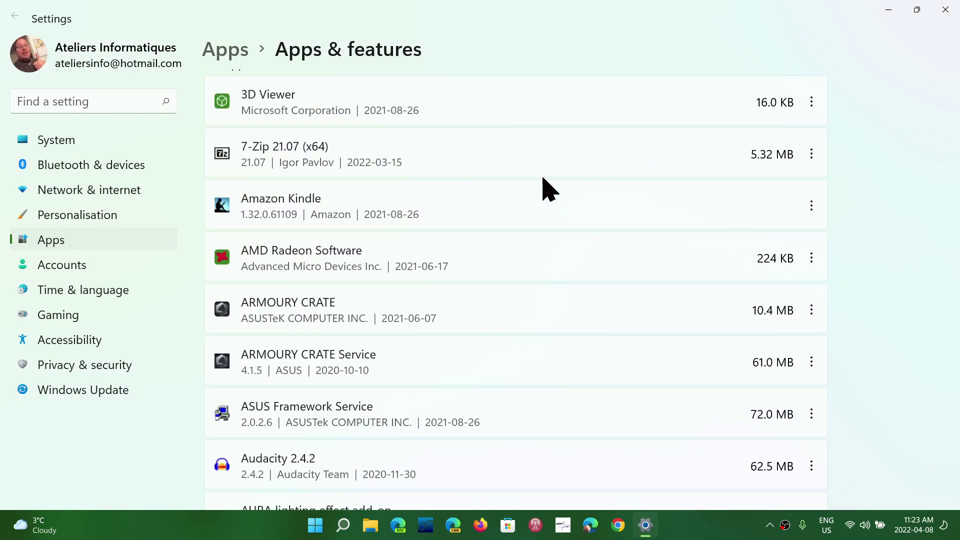
scroll(548, 189, down, 5)
scroll(548, 188, down, 6)
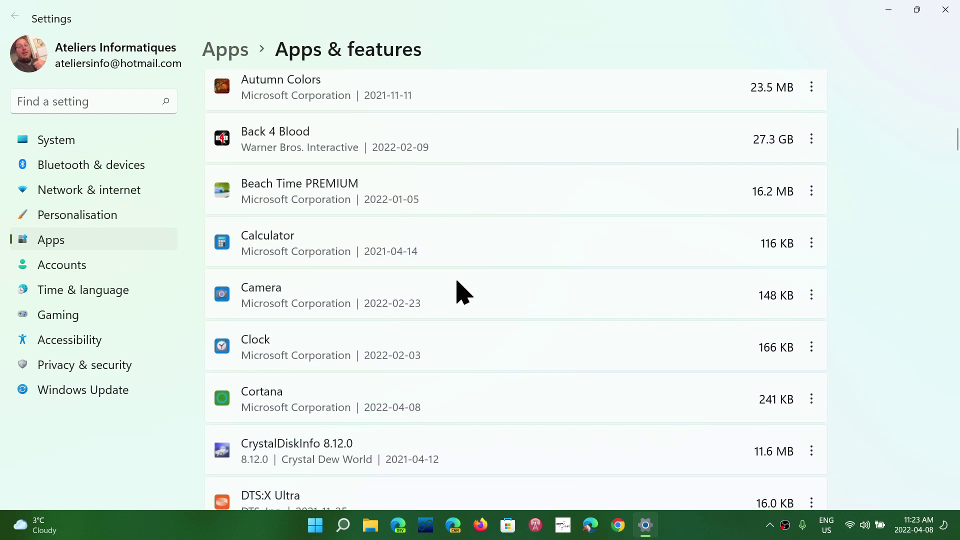
click(810, 295)
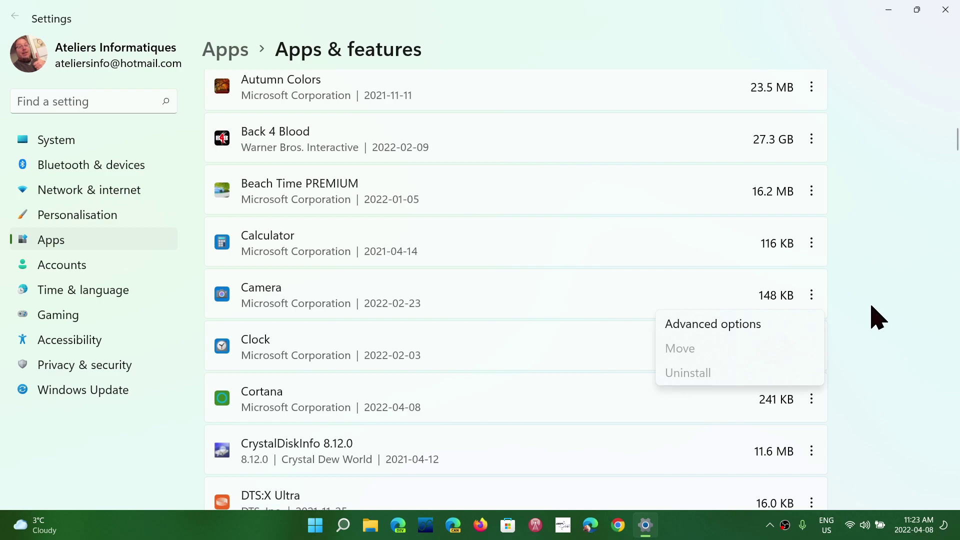
click(895, 325)
Scroll further and check Epson Printer Connection Checker's options without choosing any.
scroll(898, 325, down, 3)
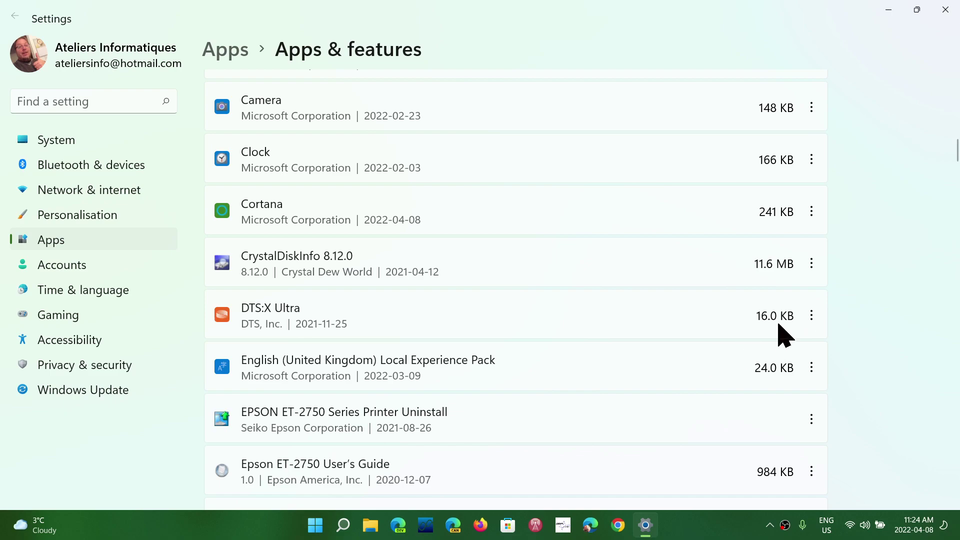
scroll(644, 375, down, 1)
scroll(644, 376, down, 4)
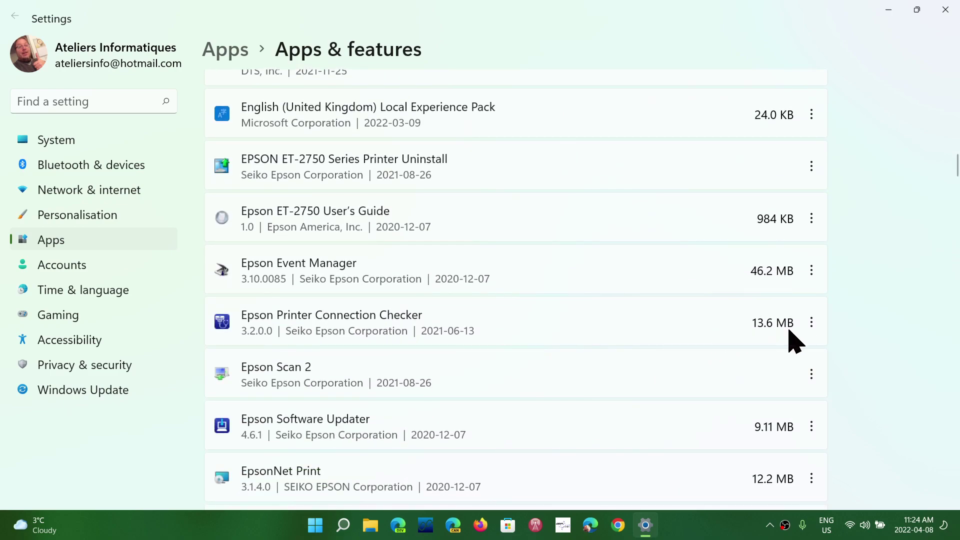
click(812, 323)
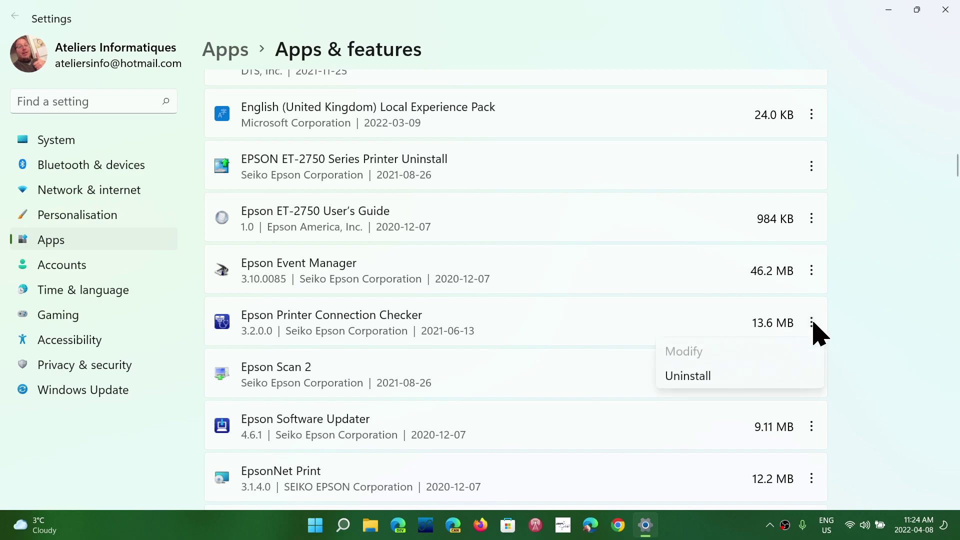
click(876, 340)
scroll(882, 343, up, 20)
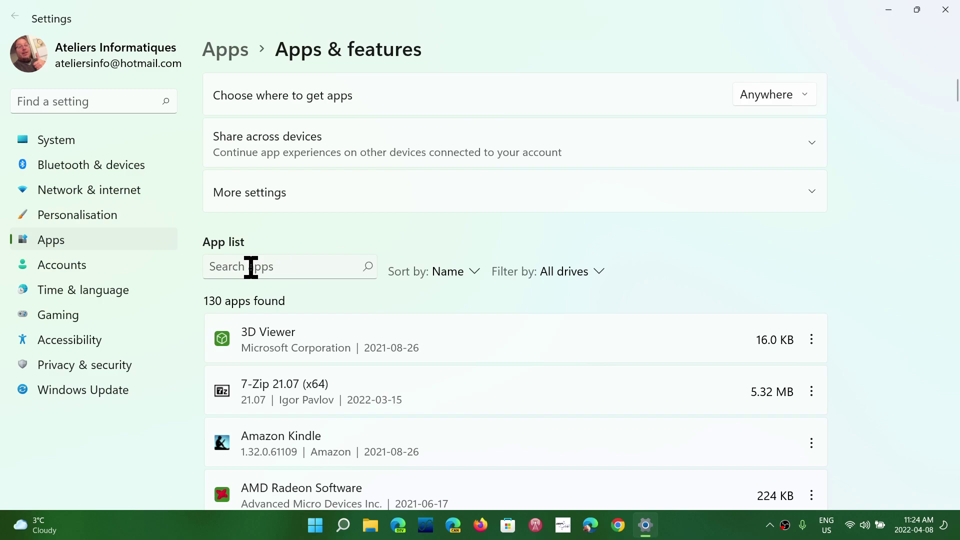
scroll(424, 285, up, 1)
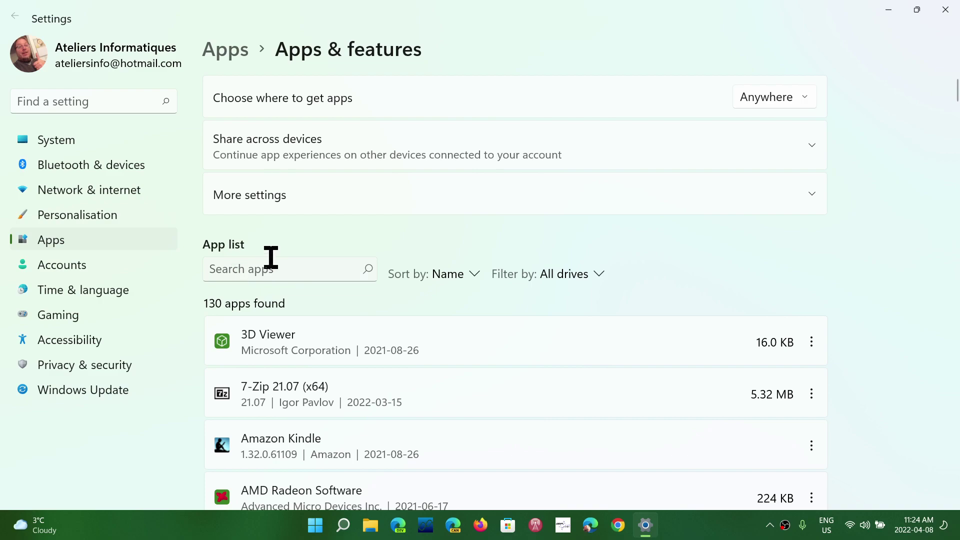
scroll(923, 332, down, 5)
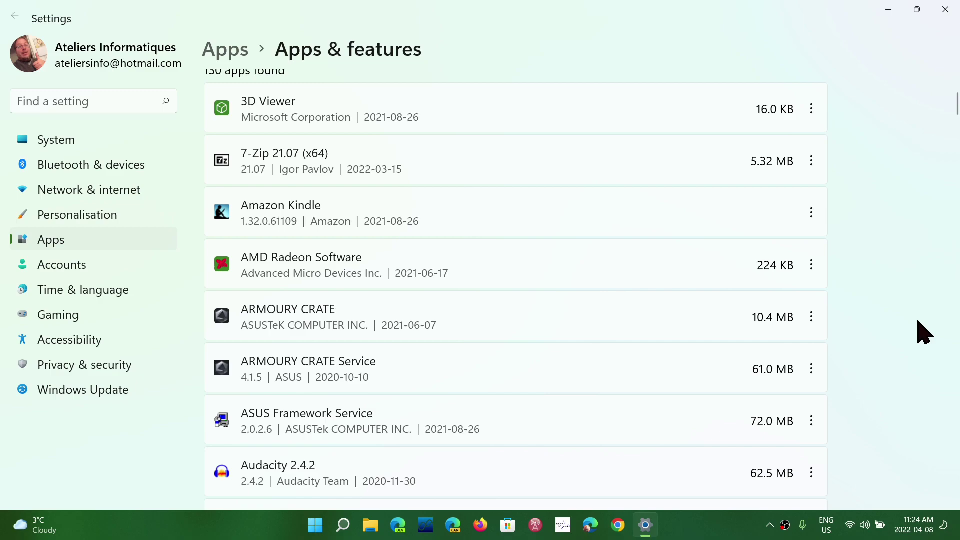
scroll(923, 332, down, 10)
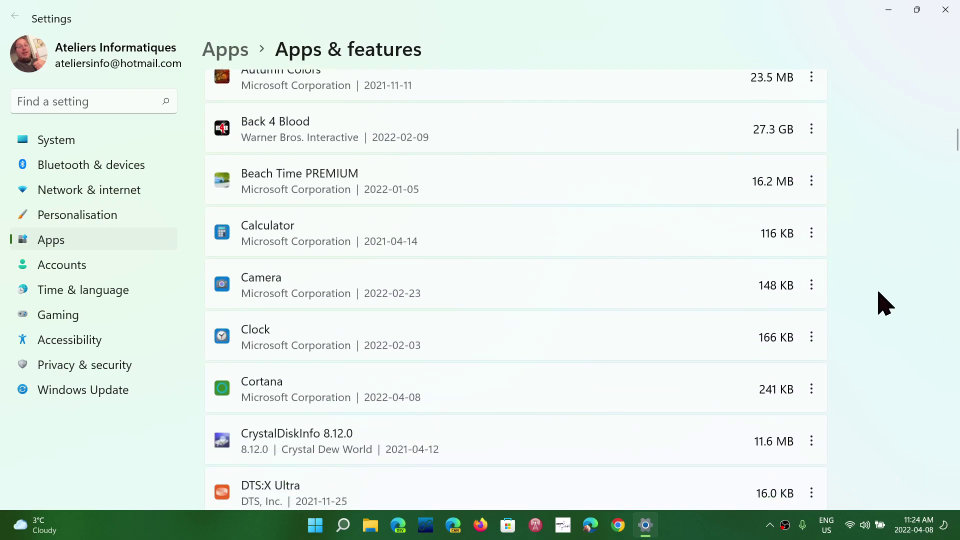
scroll(883, 303, down, 20)
scroll(882, 304, down, 10)
scroll(882, 304, up, 20)
scroll(882, 304, up, 15)
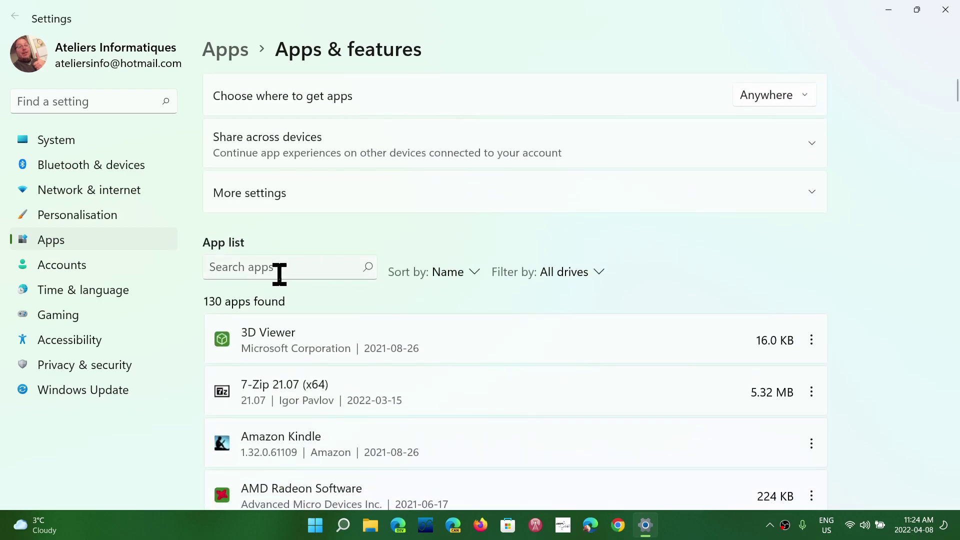
Filter the installed apps list by searching for 'chrome'.
click(246, 271)
text(chrome)
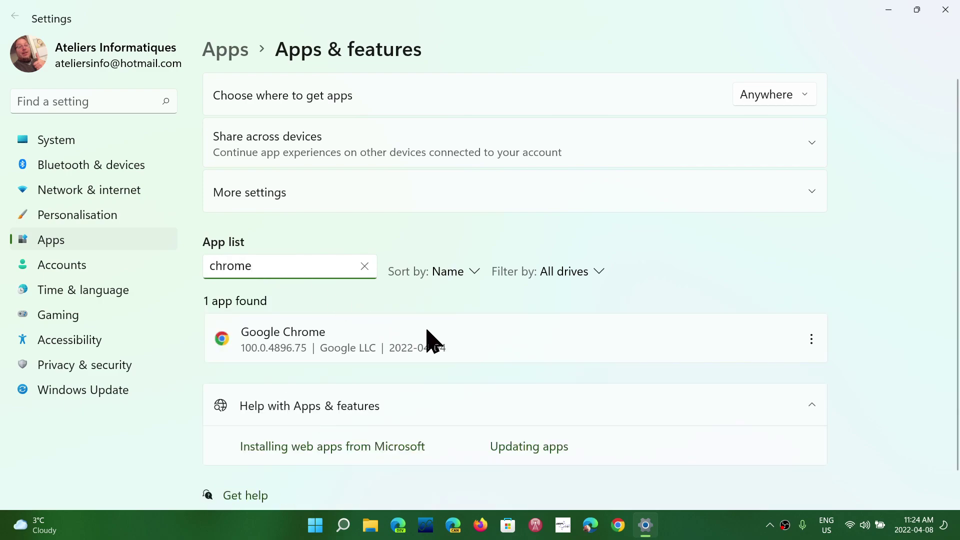
click(429, 341)
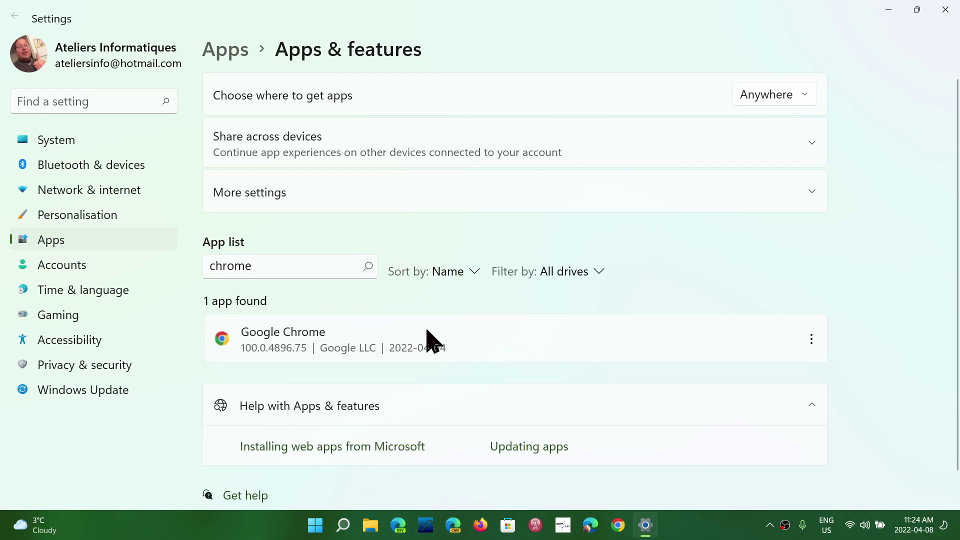
Check Google Chrome's options and dismiss them without uninstalling.
click(812, 336)
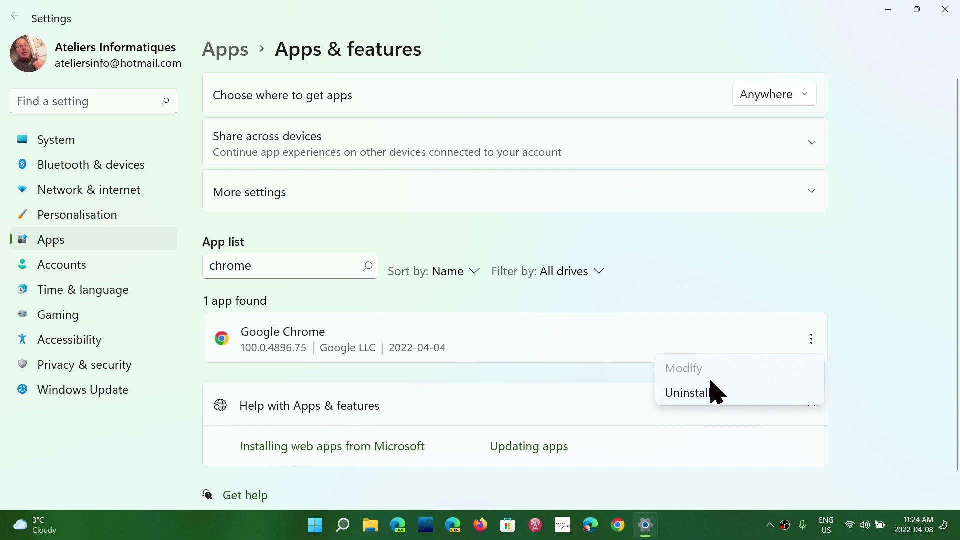
click(869, 288)
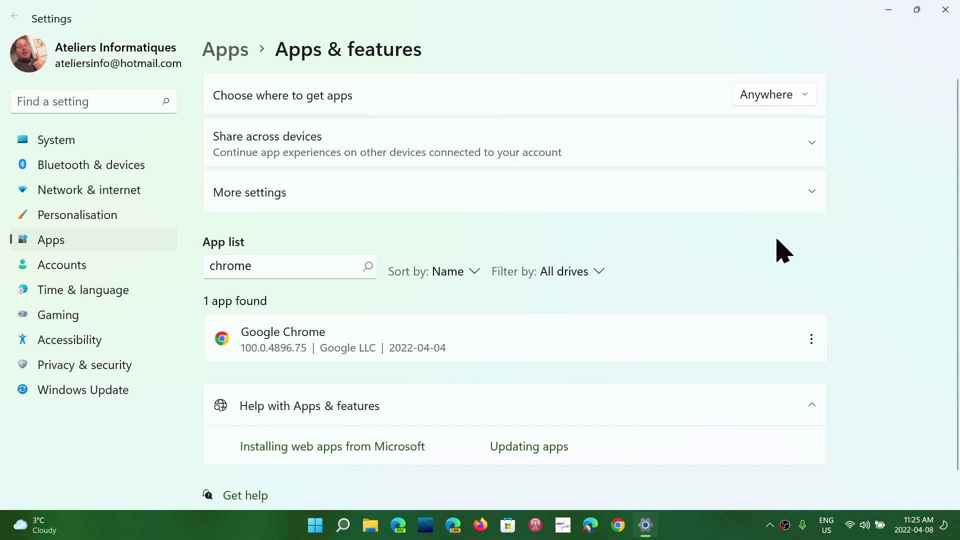
scroll(886, 244, down, 1)
scroll(886, 244, up, 1)
View Default apps from the Apps page, then reopen the full Apps & features list.
click(85, 236)
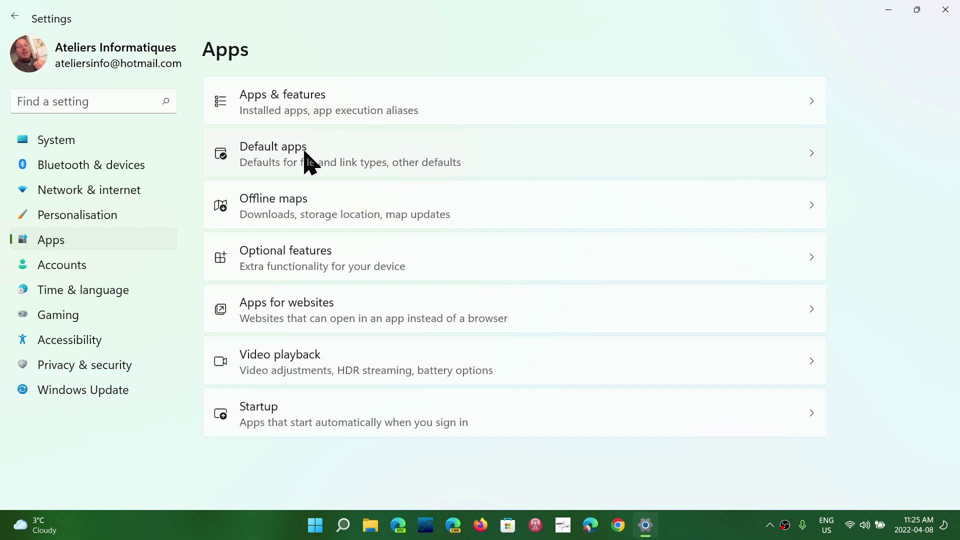
click(330, 163)
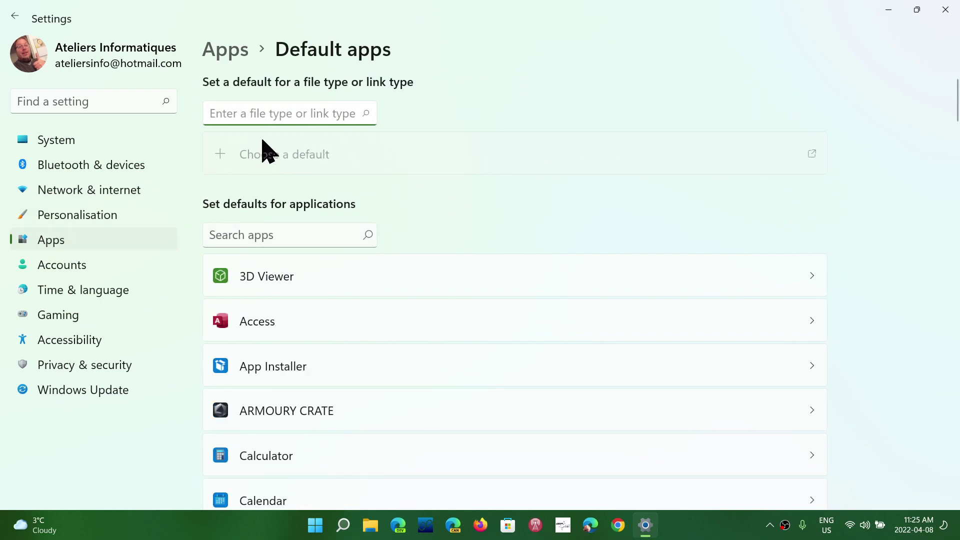
click(238, 52)
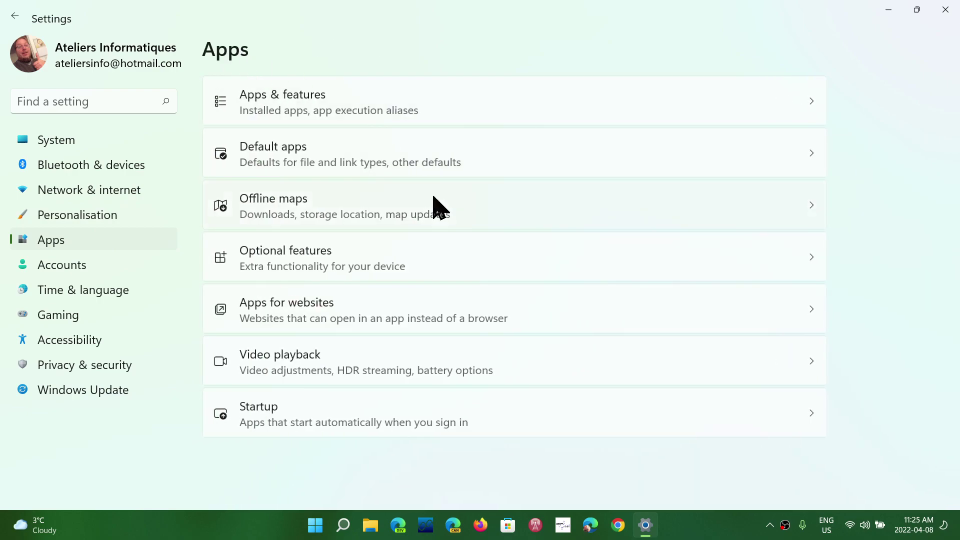
click(374, 110)
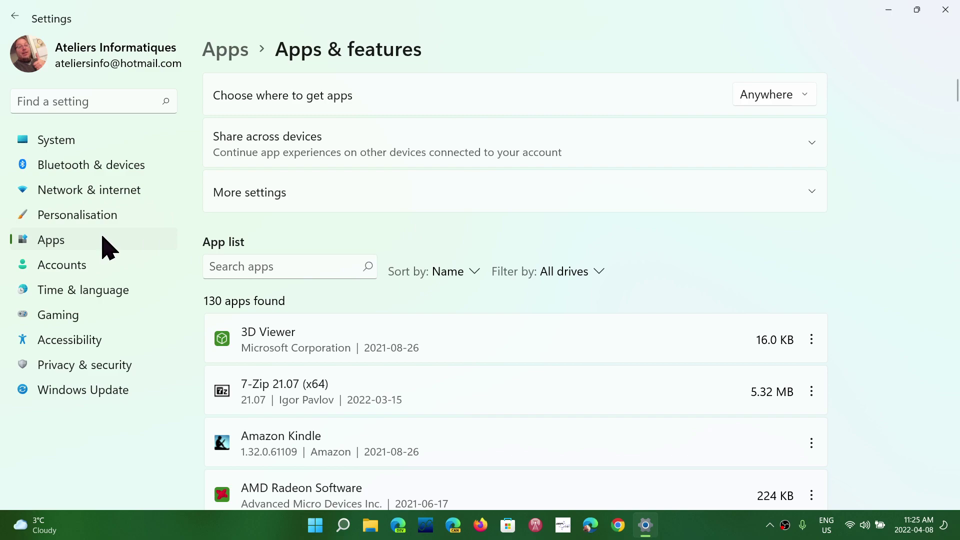
Scroll through the per-application Default apps list, then close Settings.
click(102, 236)
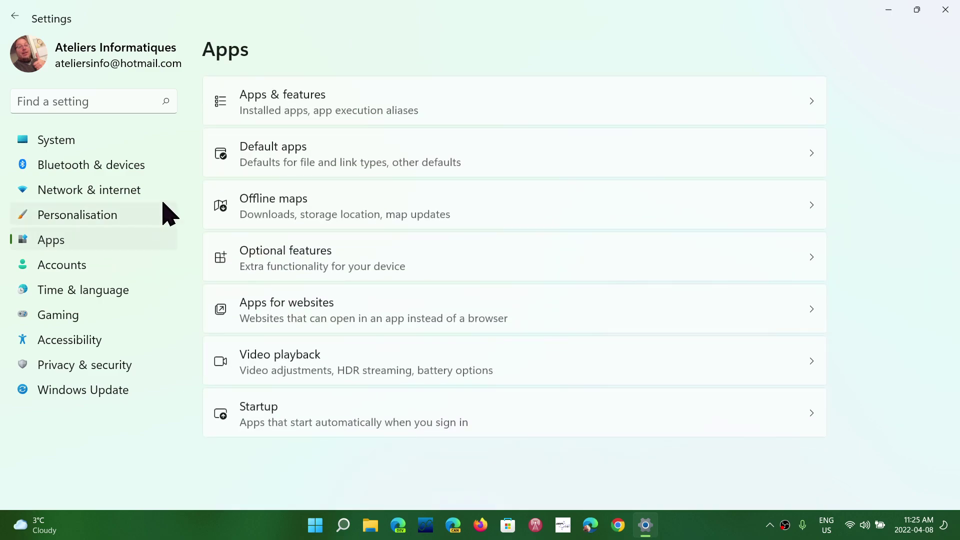
click(279, 161)
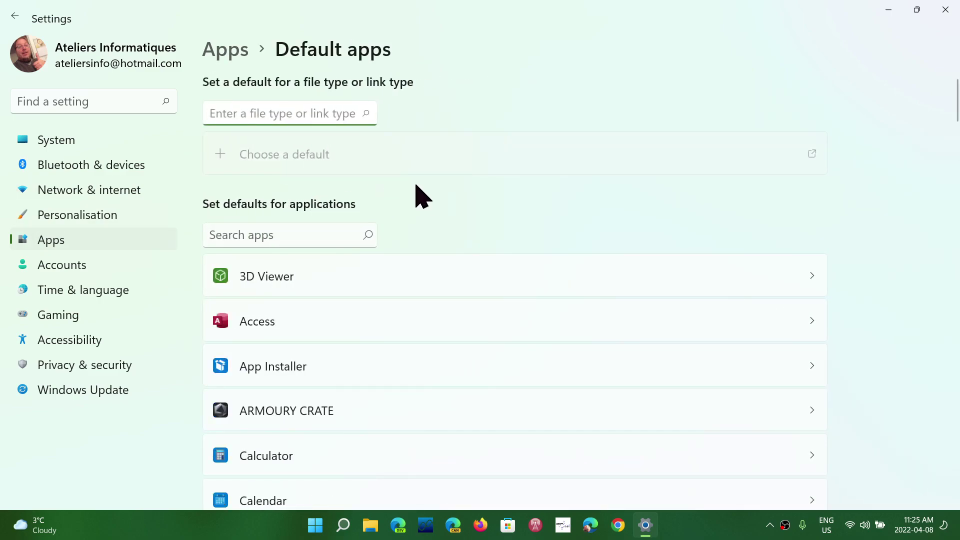
scroll(437, 385, down, 10)
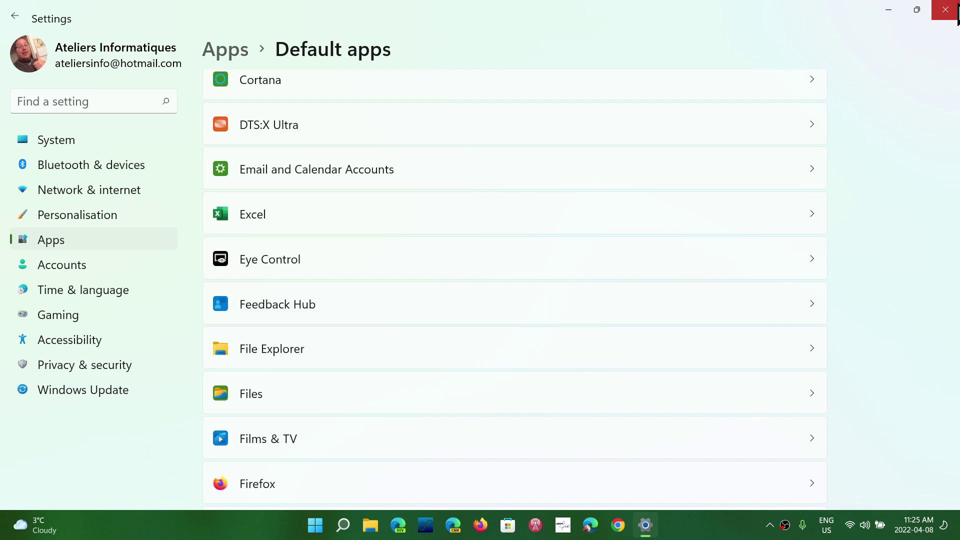
click(943, 10)
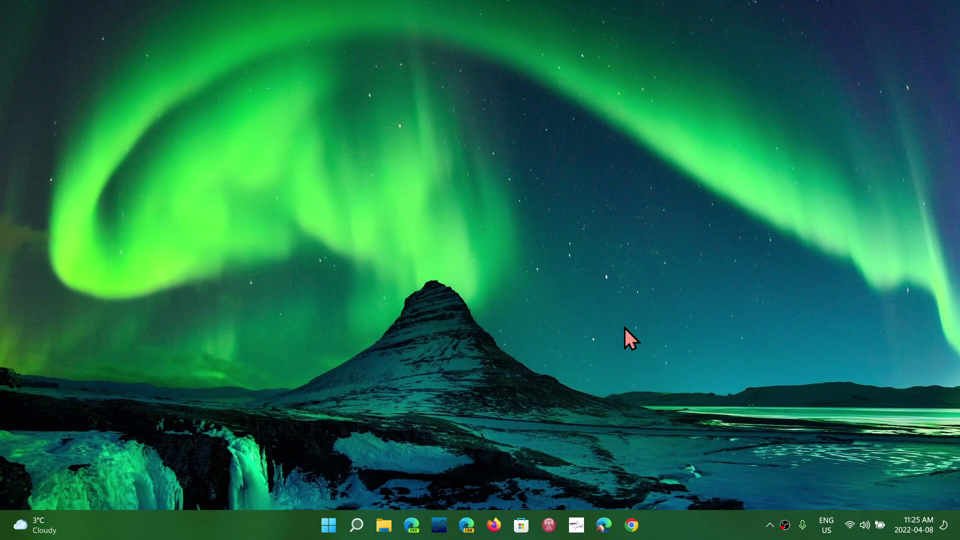
key(super+x)
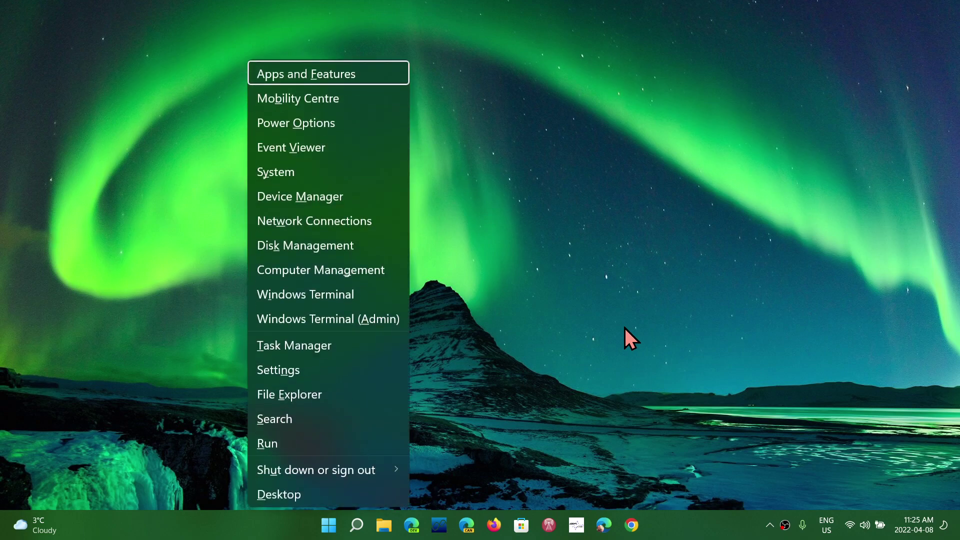
key(Escape)
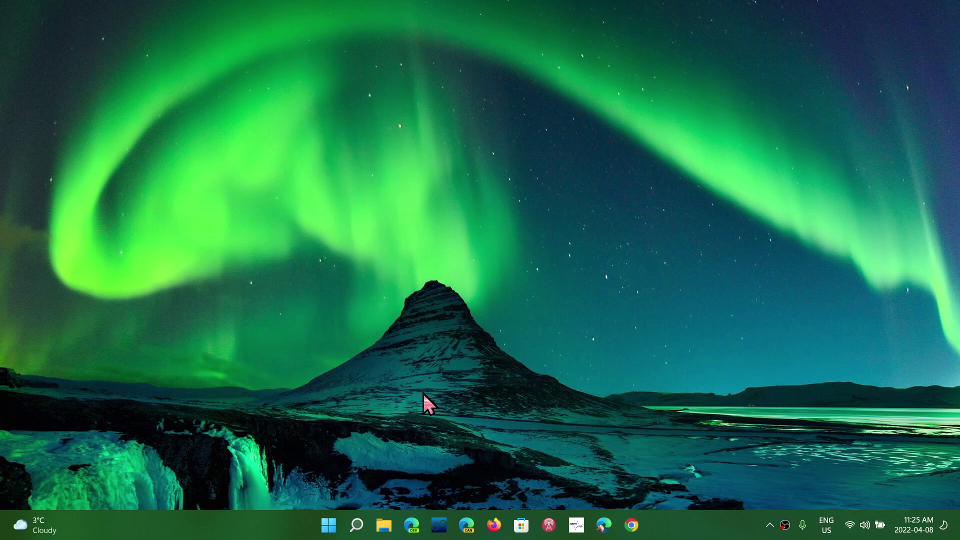
right_click(326, 523)
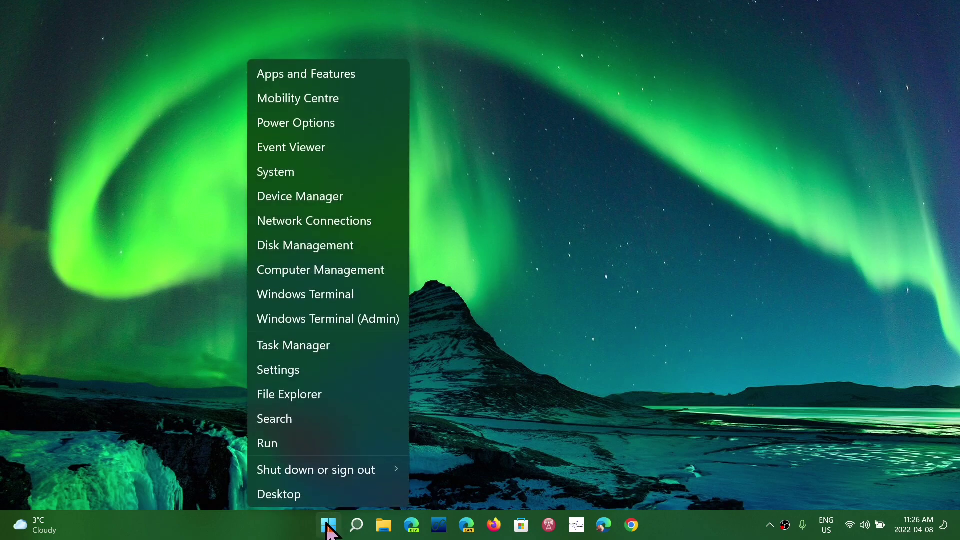
click(432, 70)
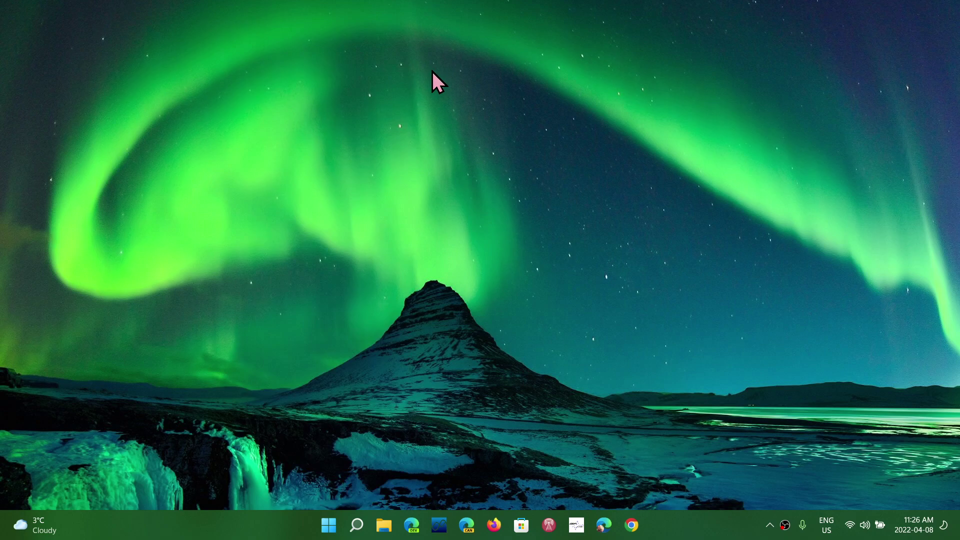